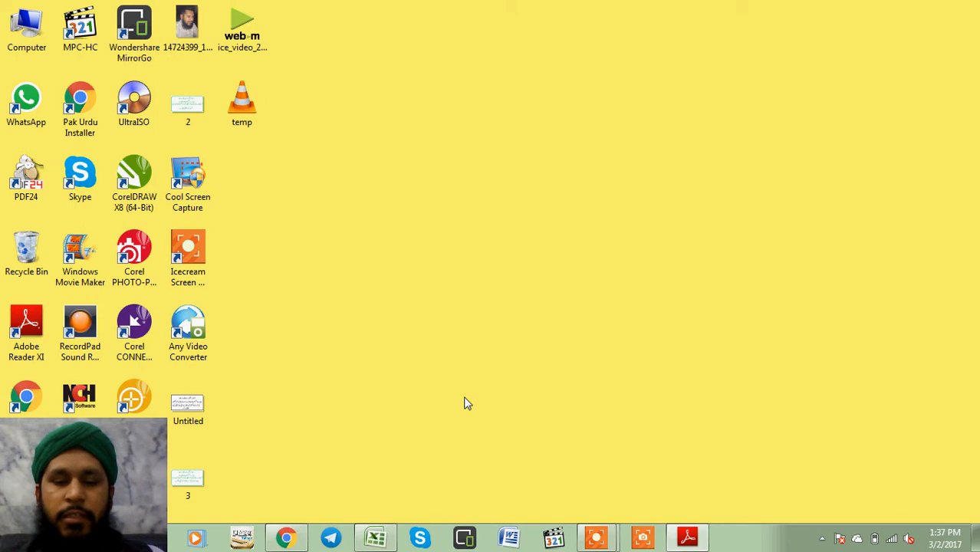
- Switch to the Soft Ware Record workbook in Excel and unfreeze the worksheet's panes
click(385, 542)
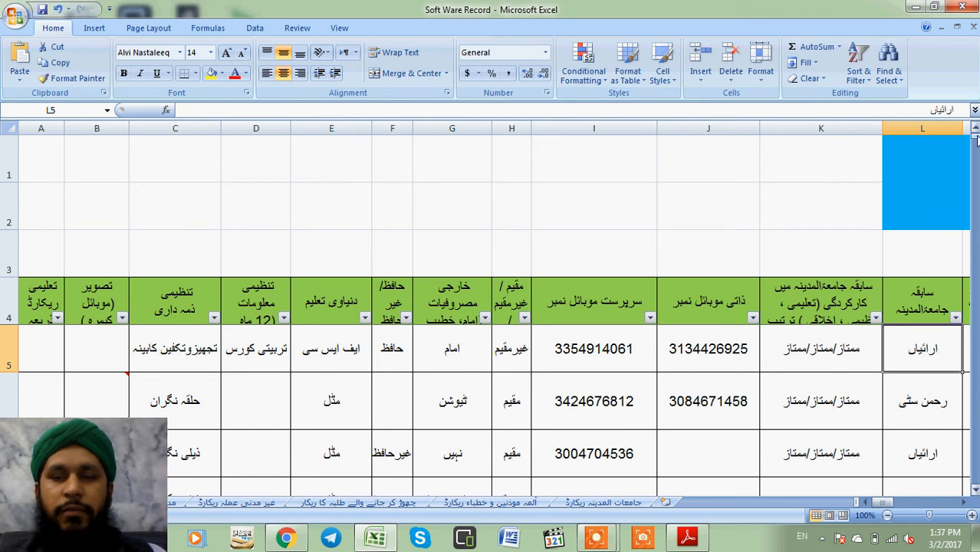
drag(977, 138, 977, 141)
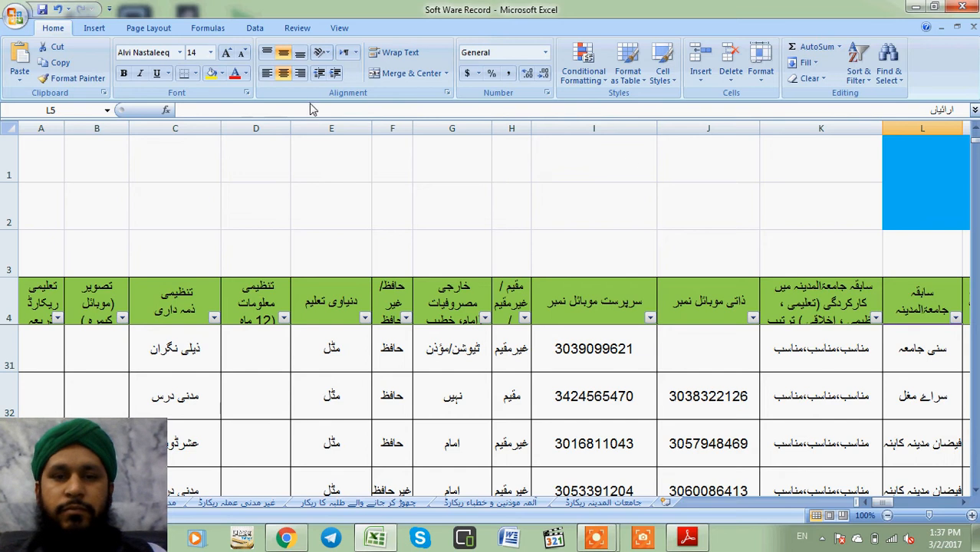
click(331, 28)
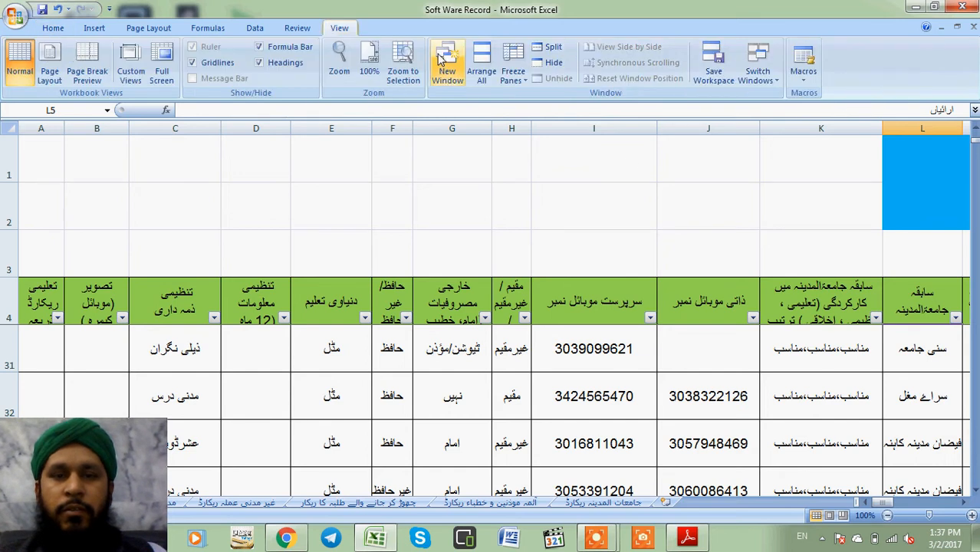
click(513, 71)
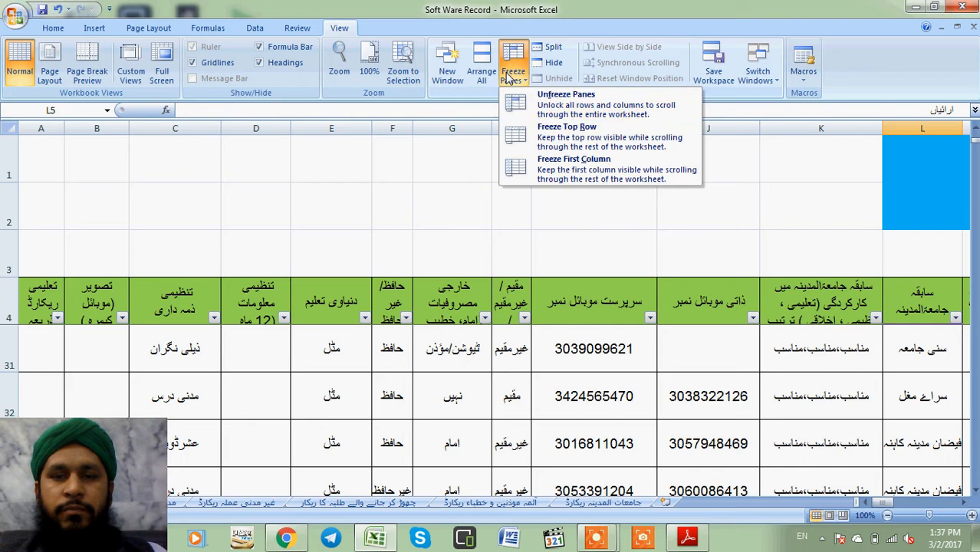
click(520, 104)
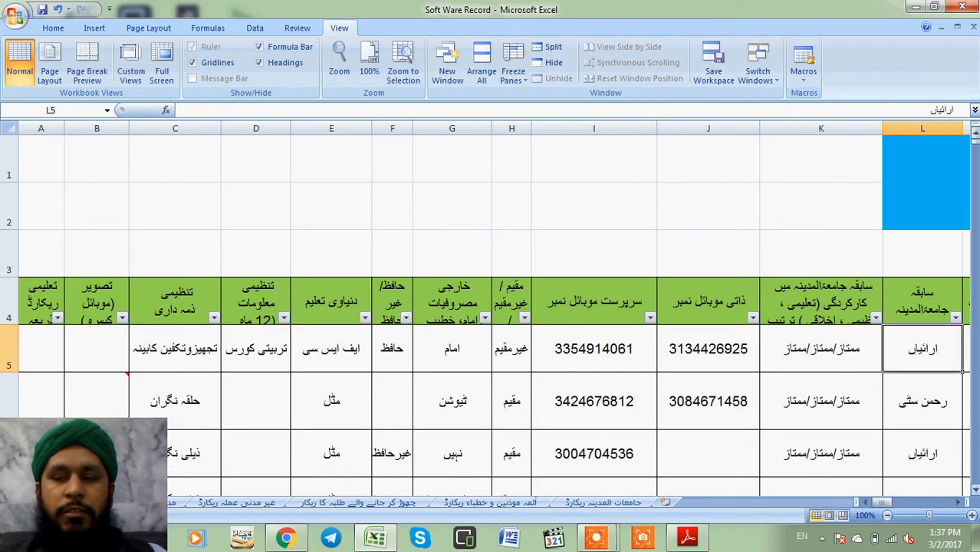
- Insert the JPEG portrait photo from the Desktop folder into cell B9
scroll(489, 315, down, 3)
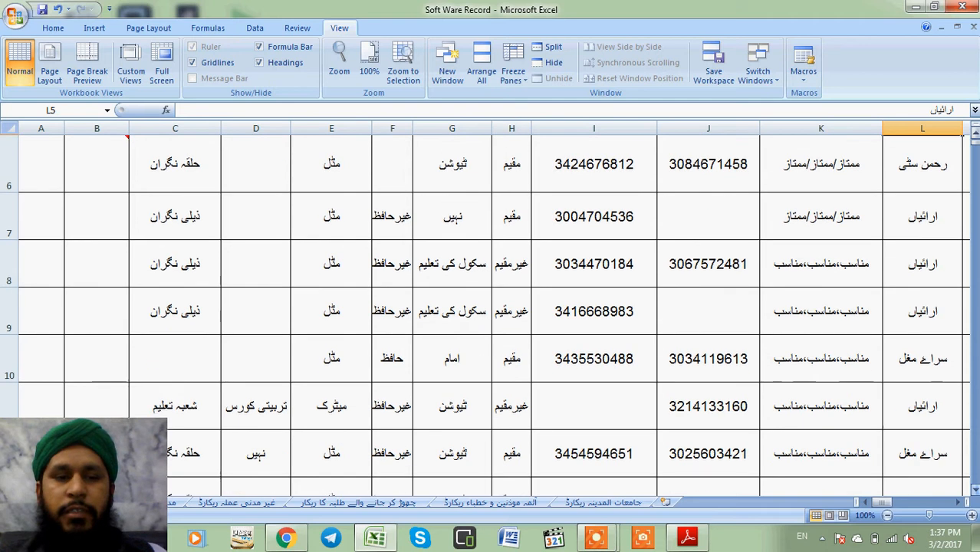
scroll(489, 315, down, 2)
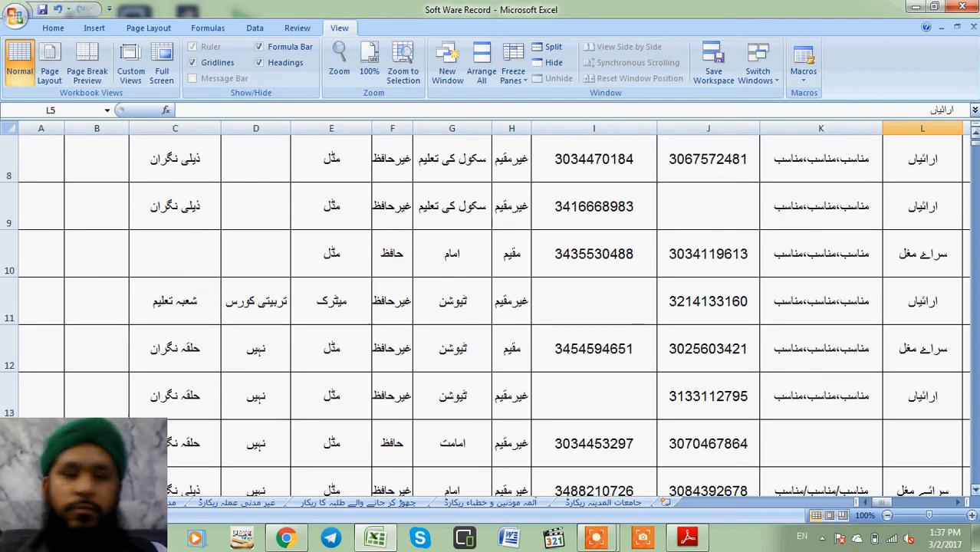
click(101, 226)
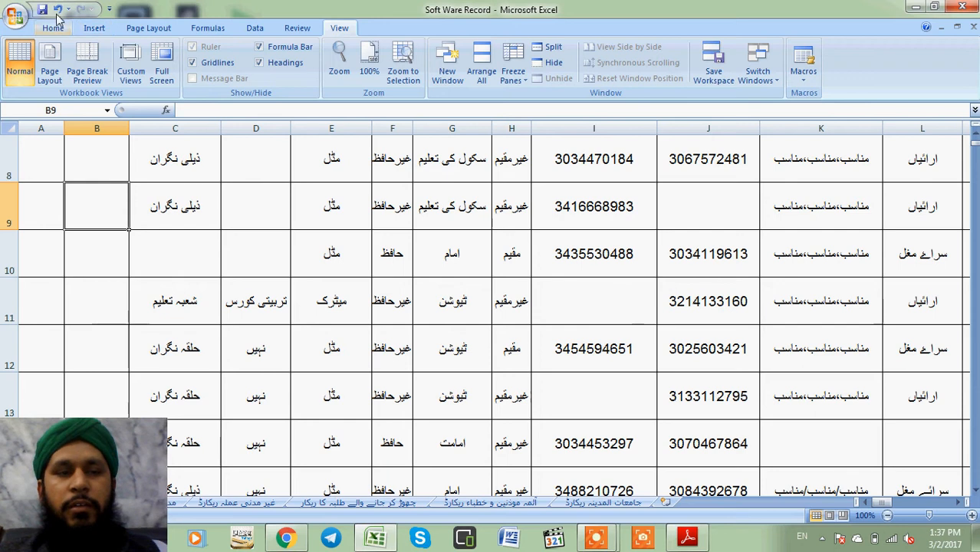
click(94, 29)
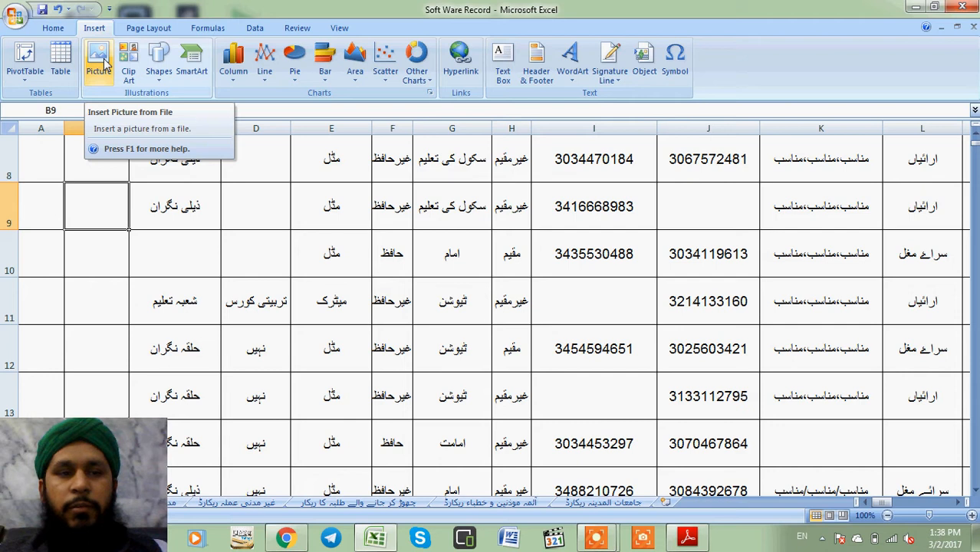
click(99, 61)
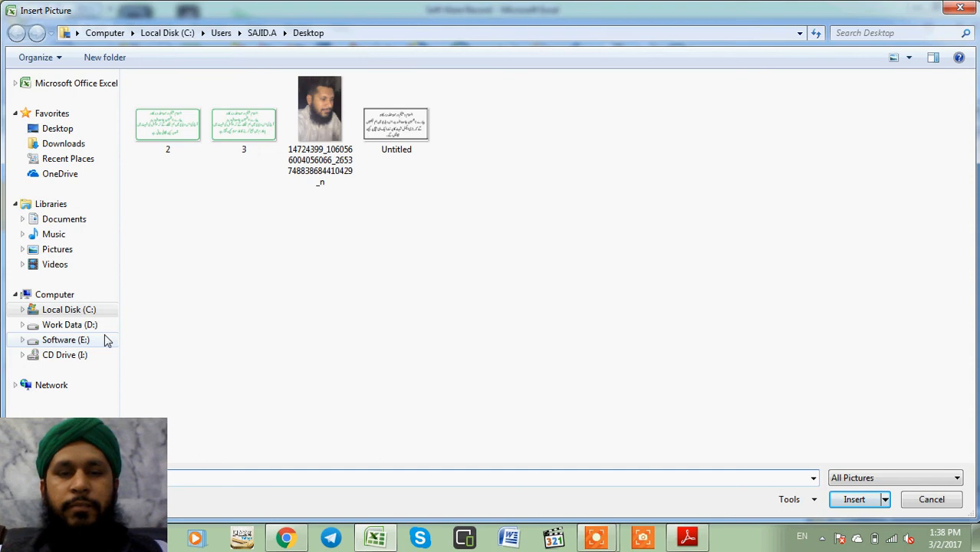
click(56, 129)
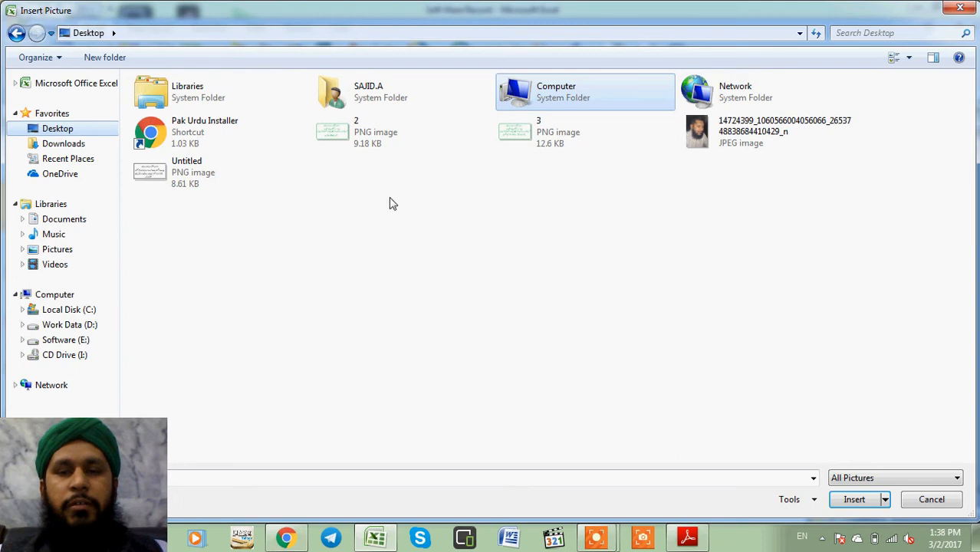
double_click(720, 149)
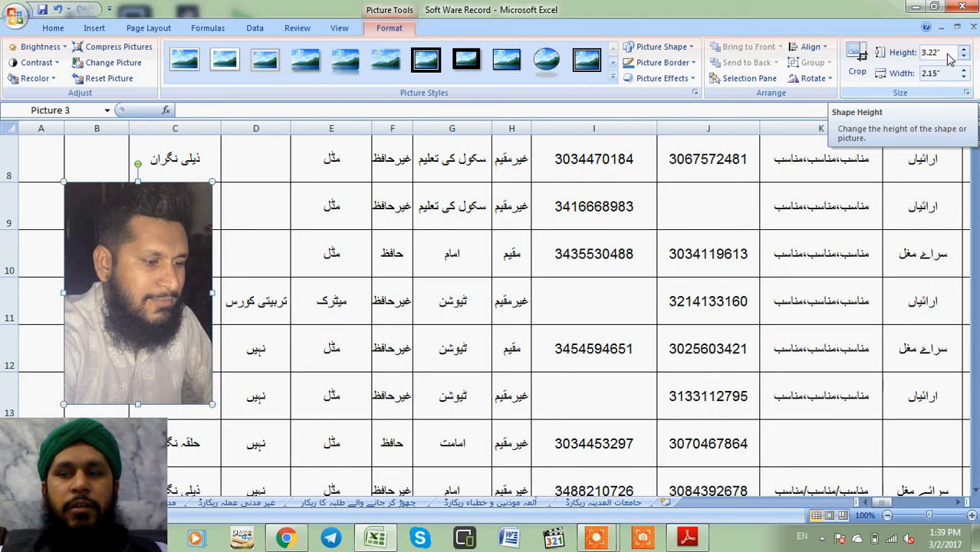
- Set the picture's height to 1.5" and then its width to 0.5", and centre it horizontally in column B at row 9
click(949, 55)
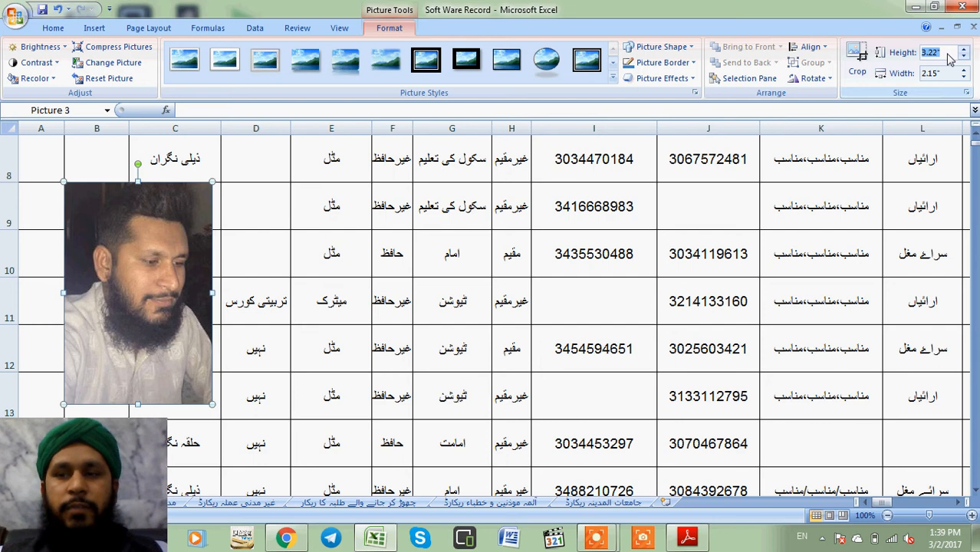
text(1)
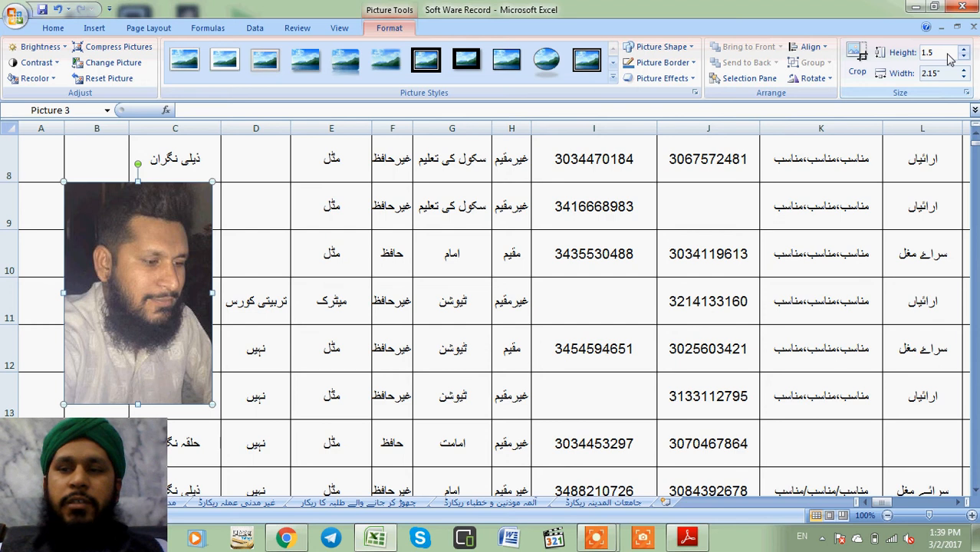
text(.5)
key(Return)
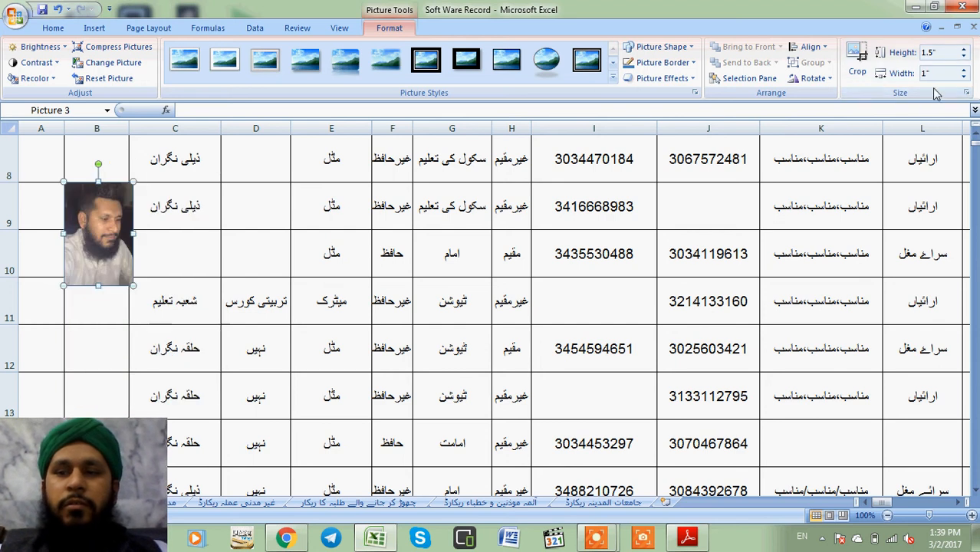
click(939, 74)
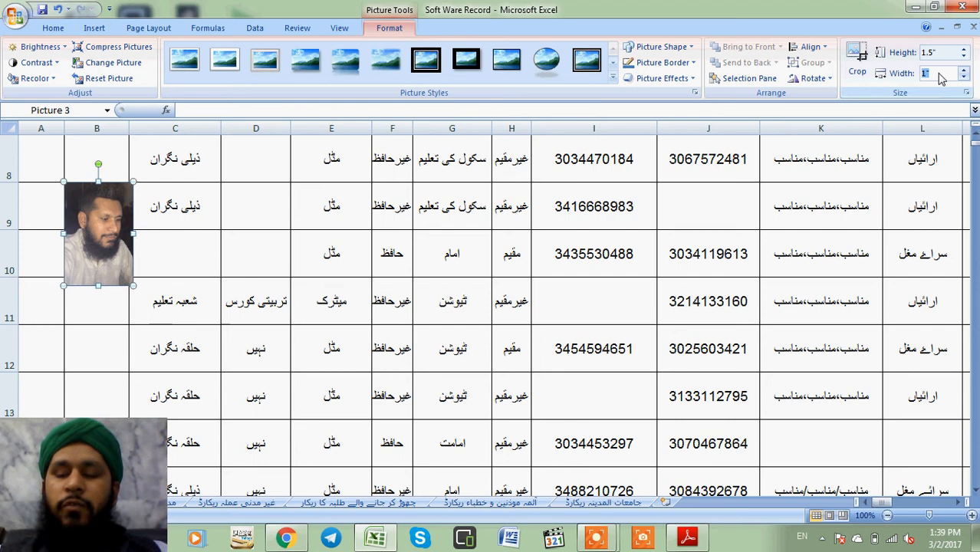
text(0.5)
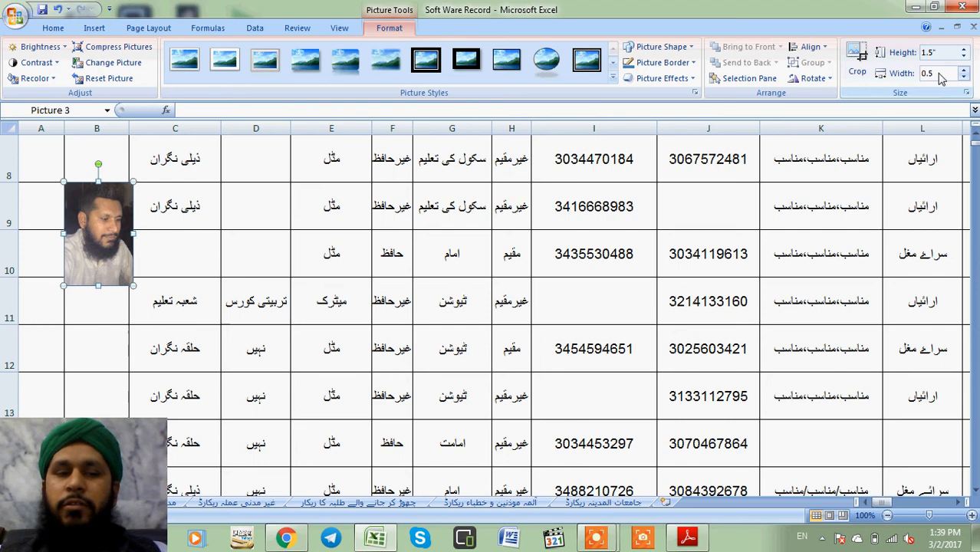
key(Return)
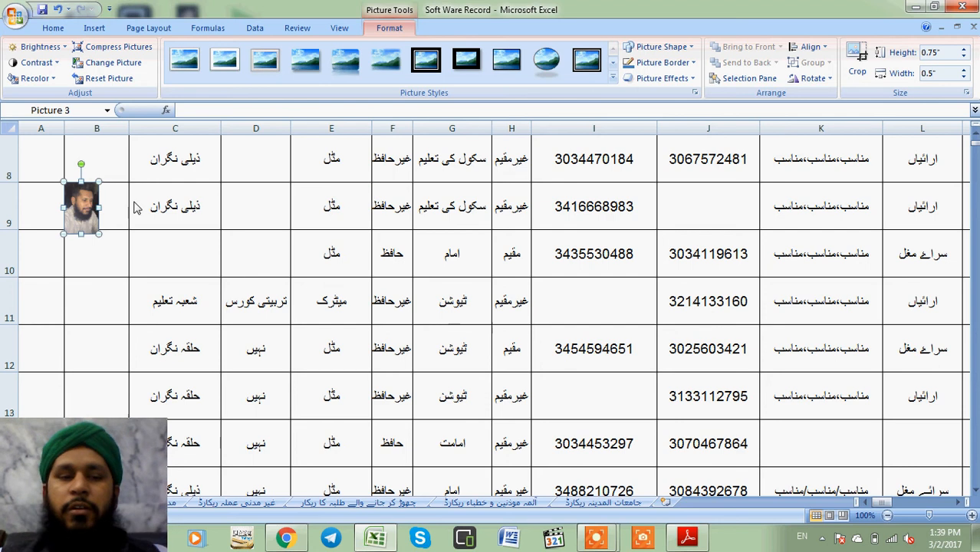
drag(90, 206, 107, 206)
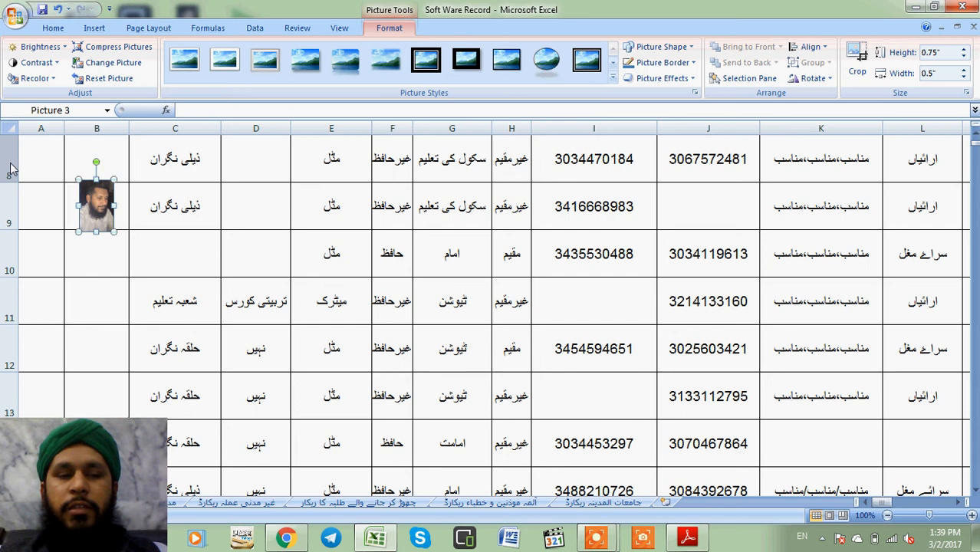
- Set the height of rows 8 to 12 to 60
drag(11, 169, 9, 331)
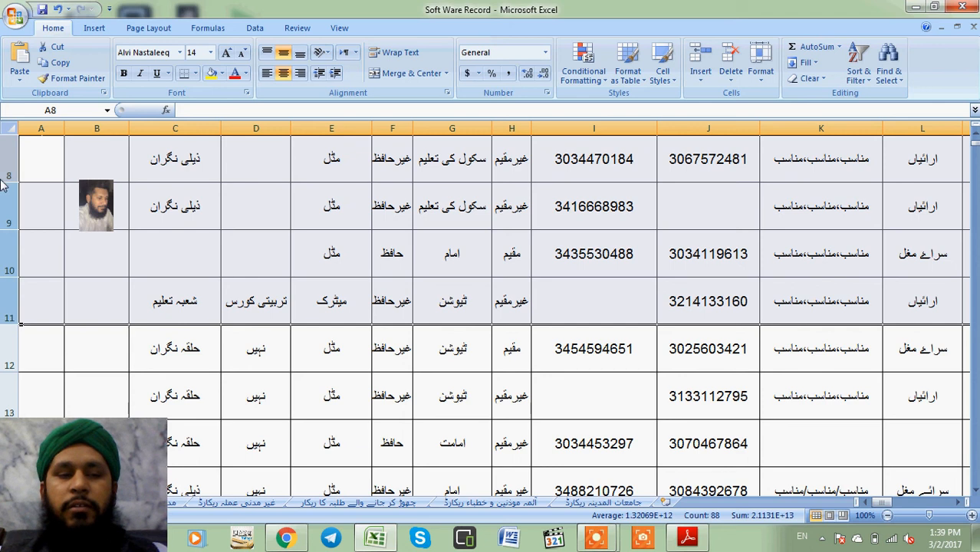
drag(7, 164, 4, 339)
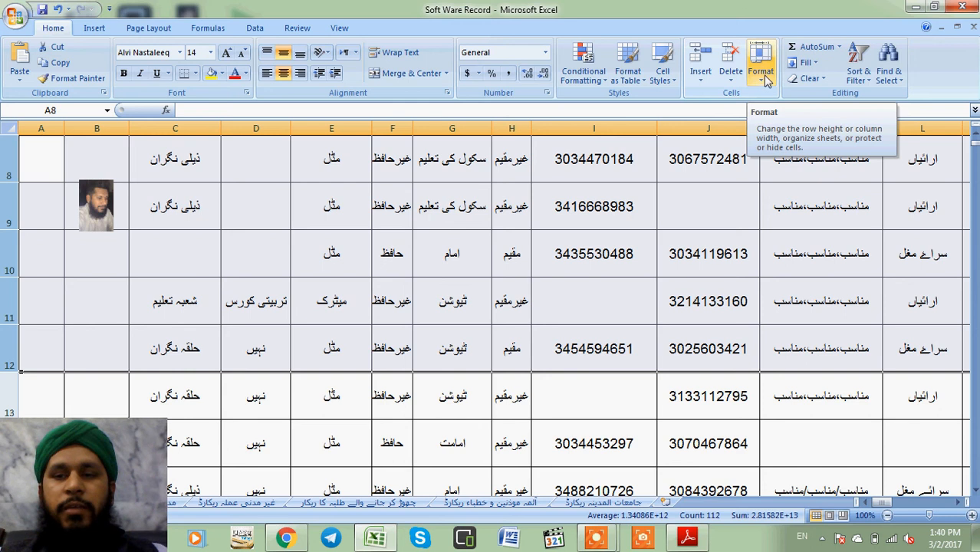
click(766, 81)
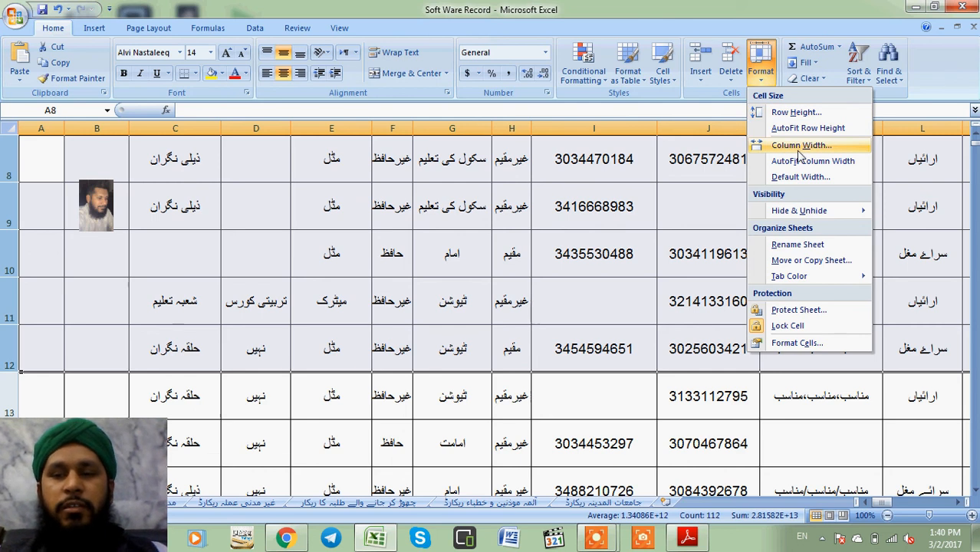
click(791, 114)
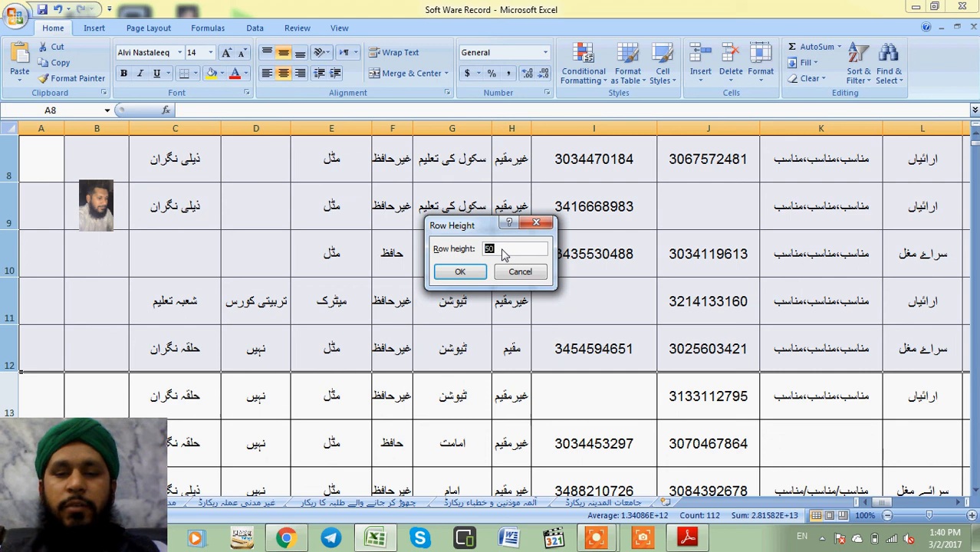
text(6)
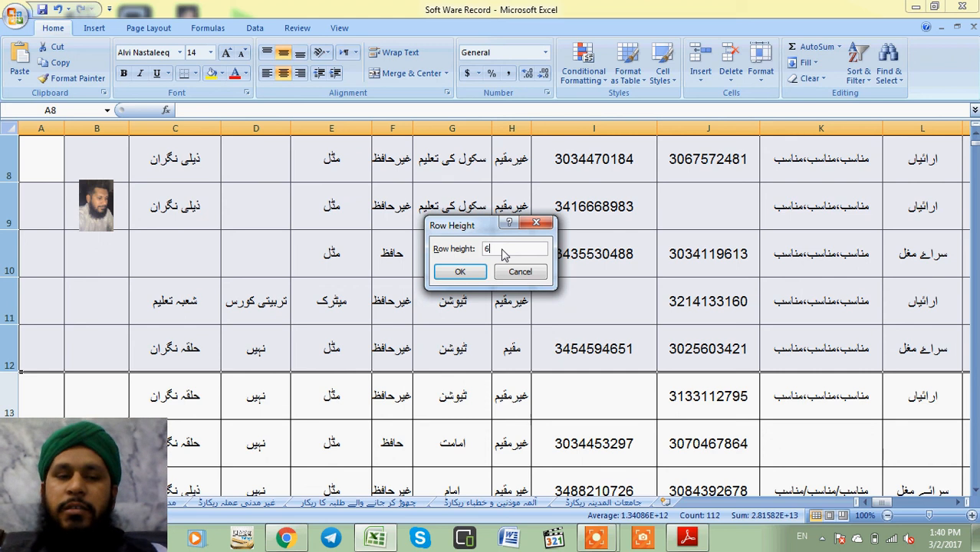
text(0)
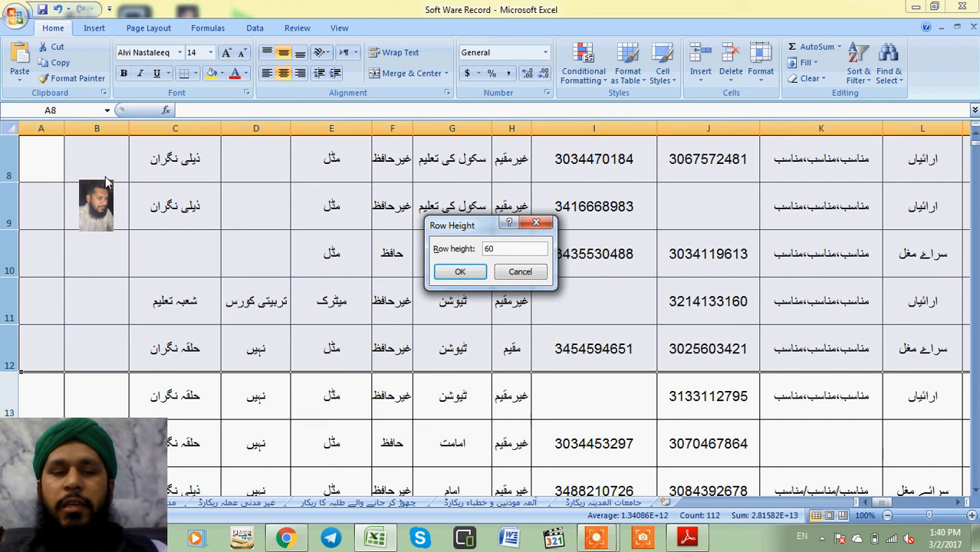
click(459, 274)
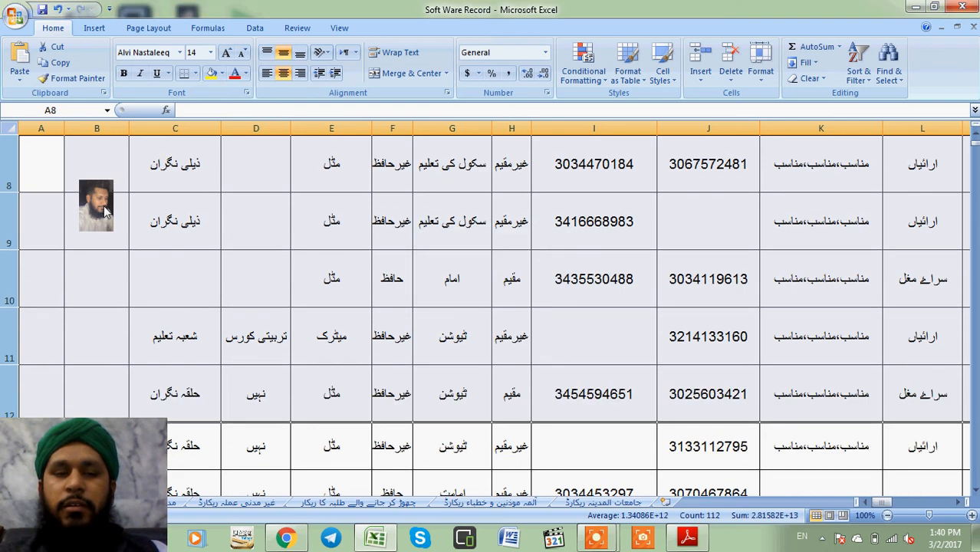
- Move the portrait picture down so it sits fully inside cell B9, and deselect it
mouse_move(106, 213)
mouse_down()
mouse_move(107, 228)
mouse_move(104, 221)
mouse_up()
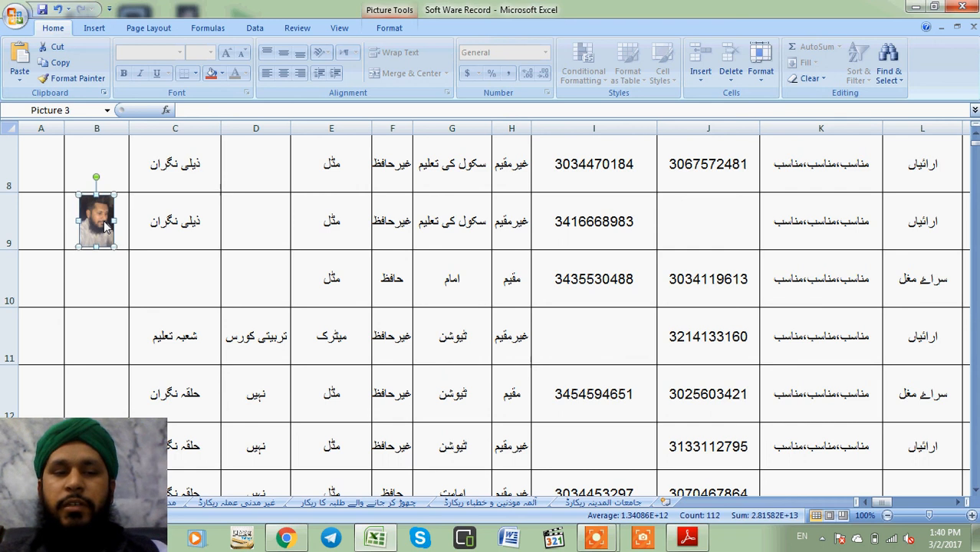
click(136, 227)
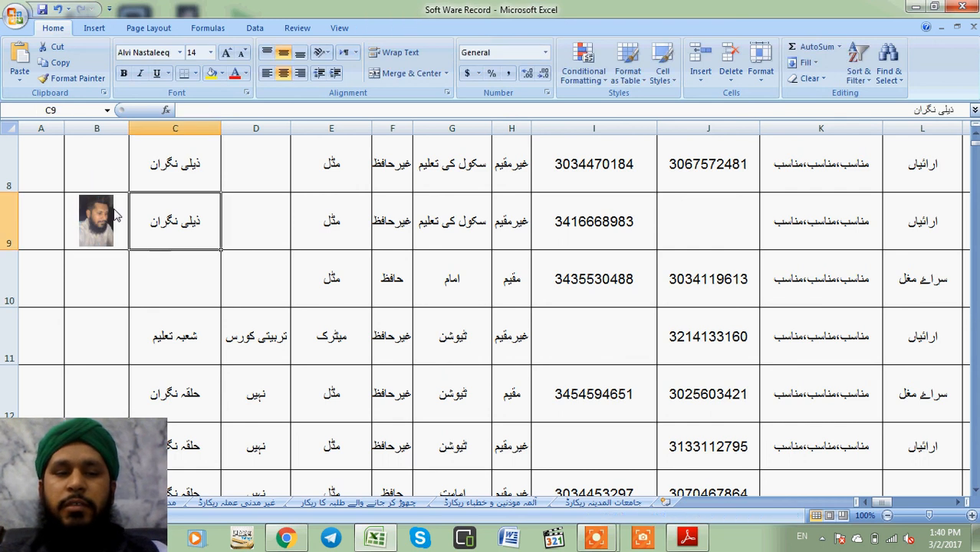
click(98, 168)
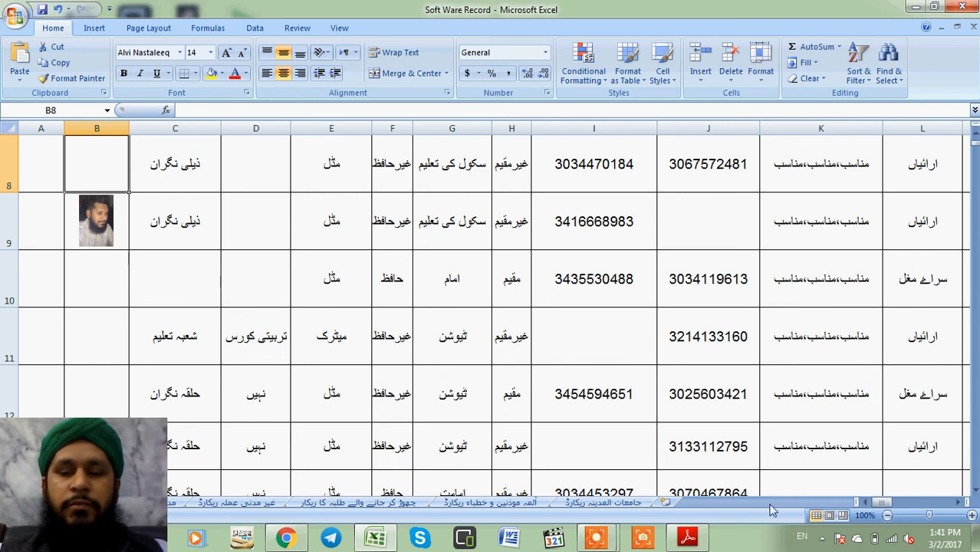
click(823, 538)
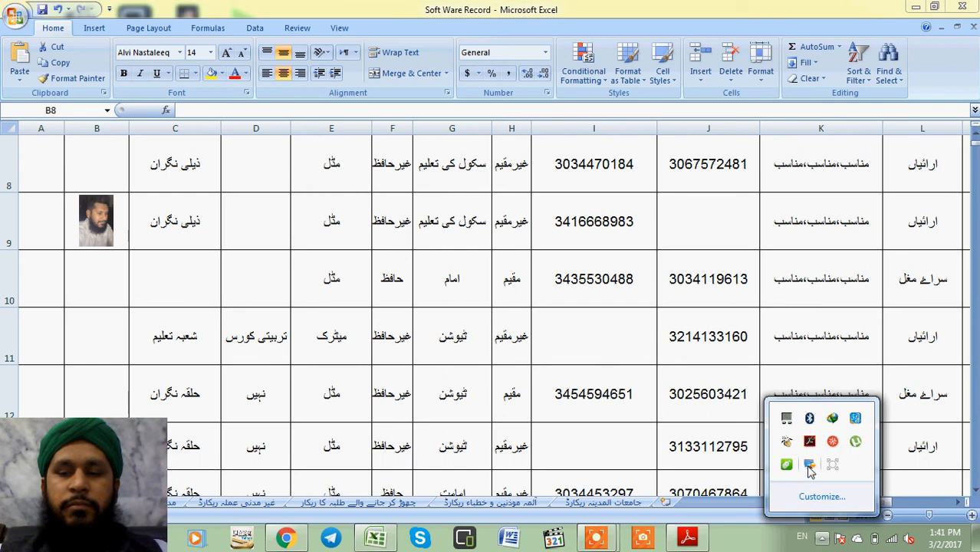